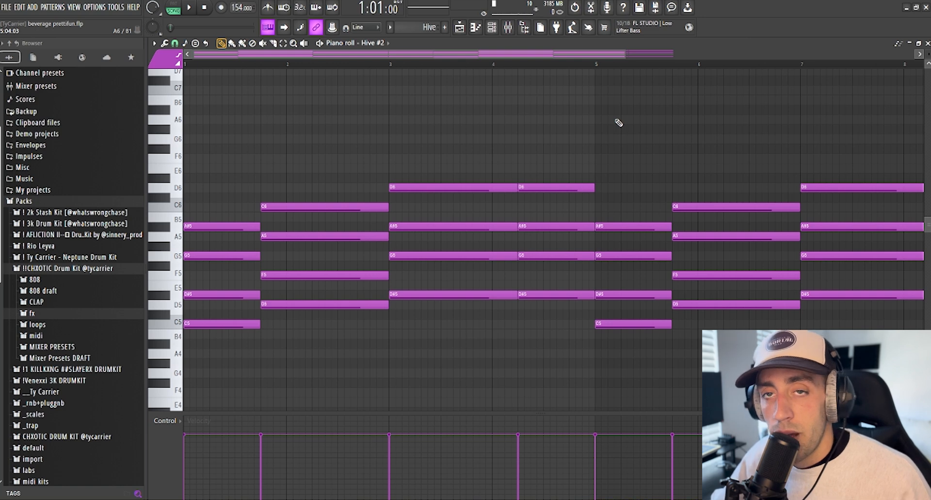
Step: Play back the Hive chord pattern in the piano roll in two separate passes
key(space)
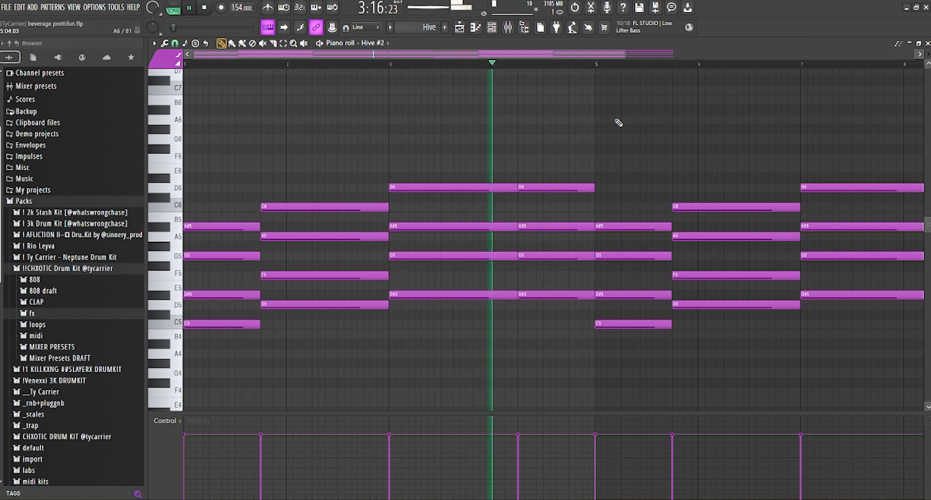
key(space)
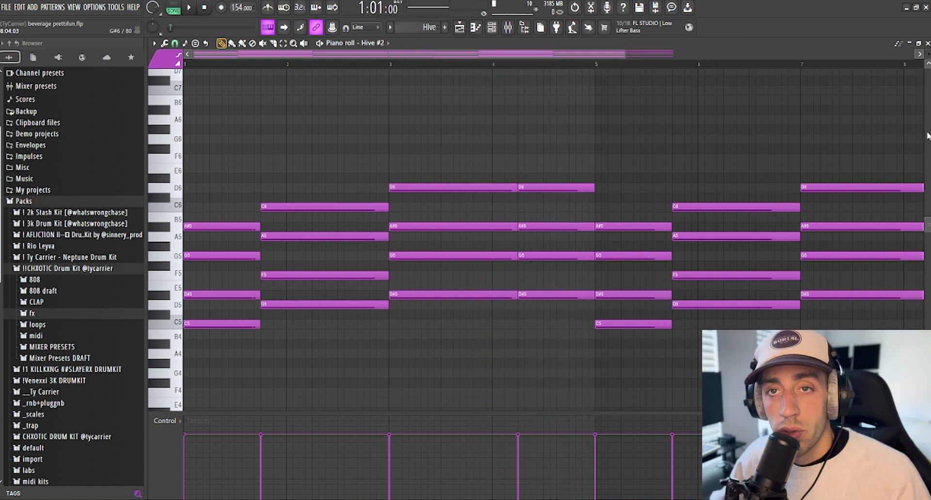
key(space)
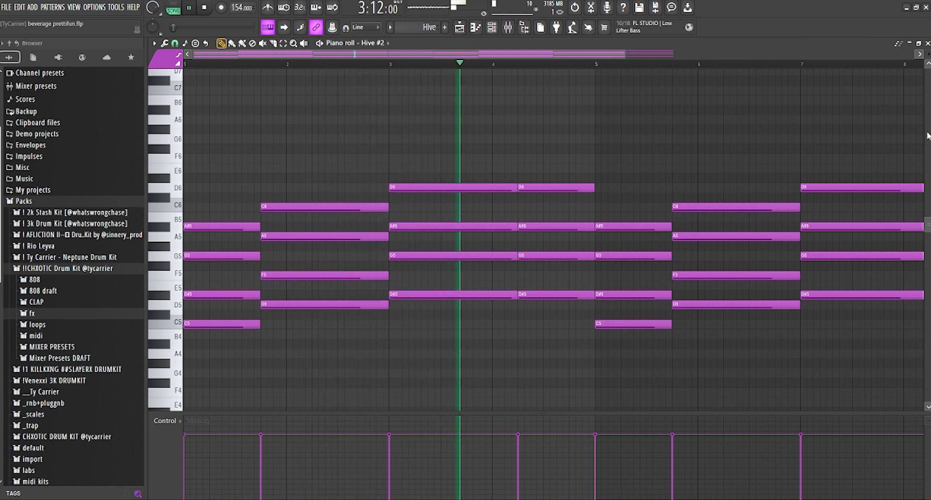
key(space)
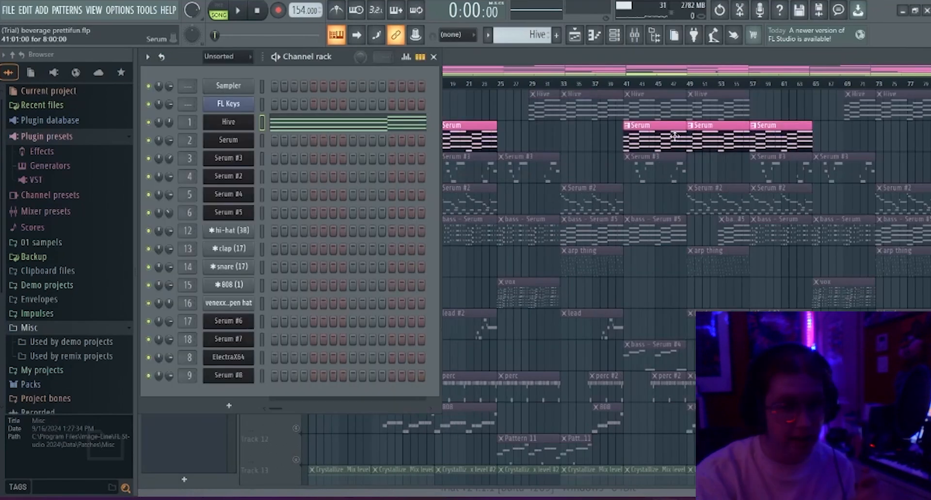
Step: Open the Serum and Serum #3 channels from the channel rack and inspect their synth patches
click(614, 35)
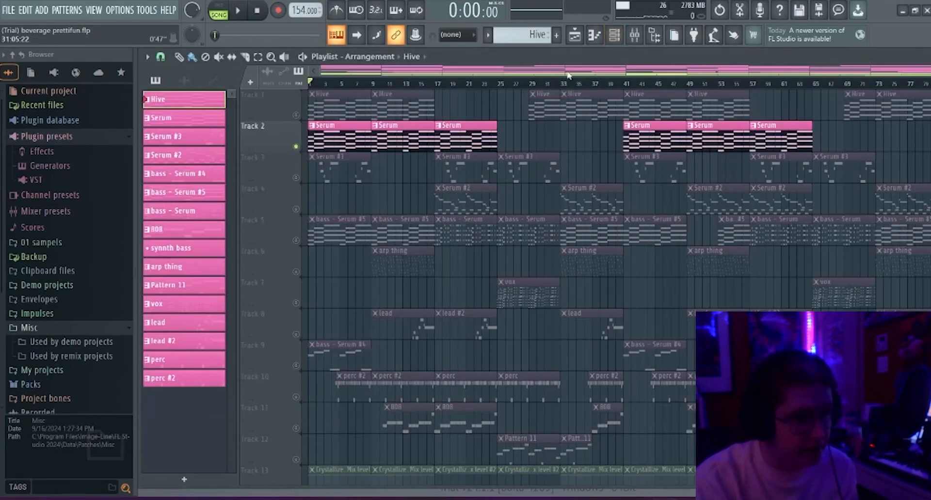
click(616, 41)
click(224, 140)
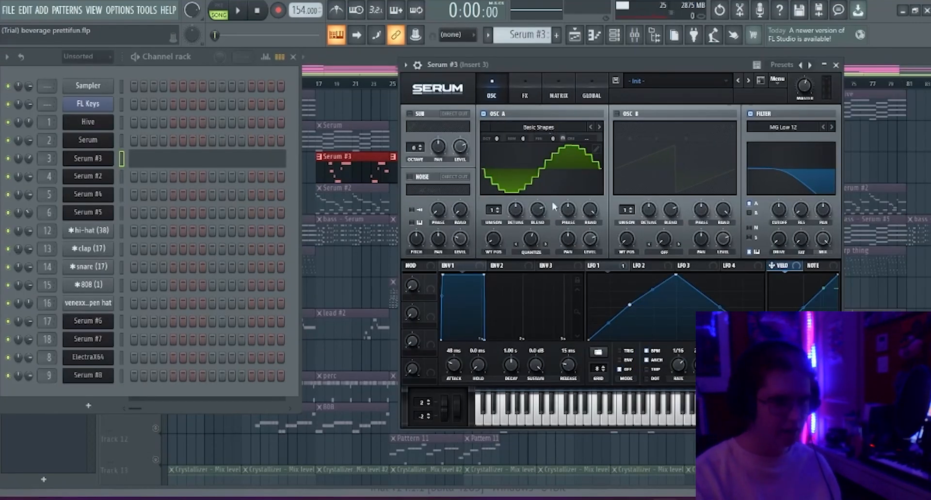
click(532, 250)
click(510, 258)
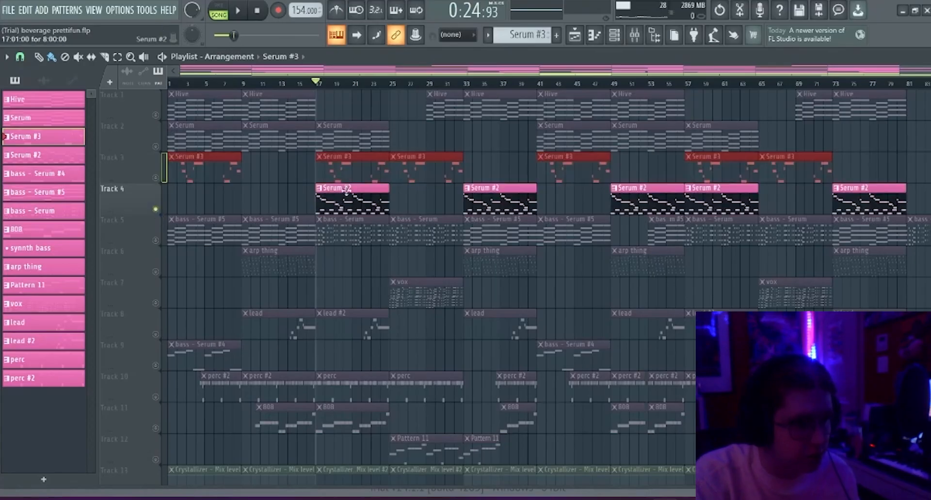
Step: Inspect the Serum #2 patch's LFO 2 and its ShaperBox 3 and Fruity parametric EQ 2 effects on Insert 4
scroll(359, 231, down, 5)
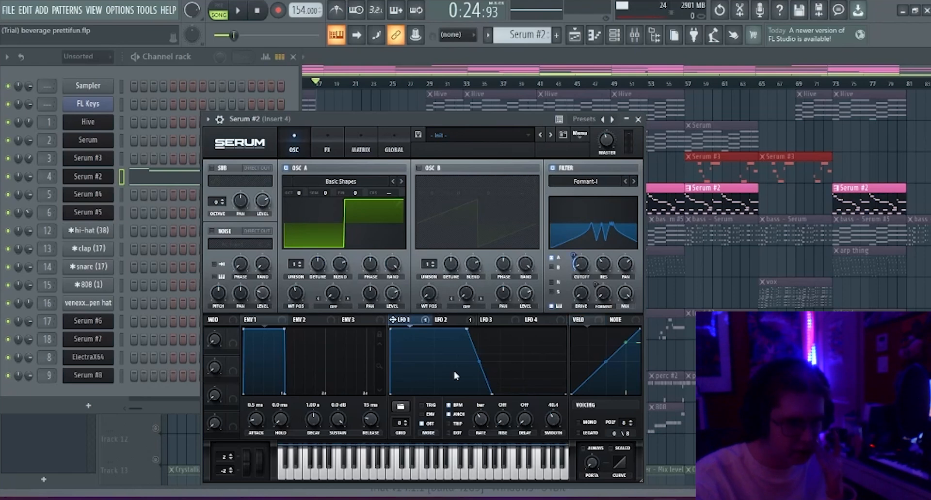
click(464, 320)
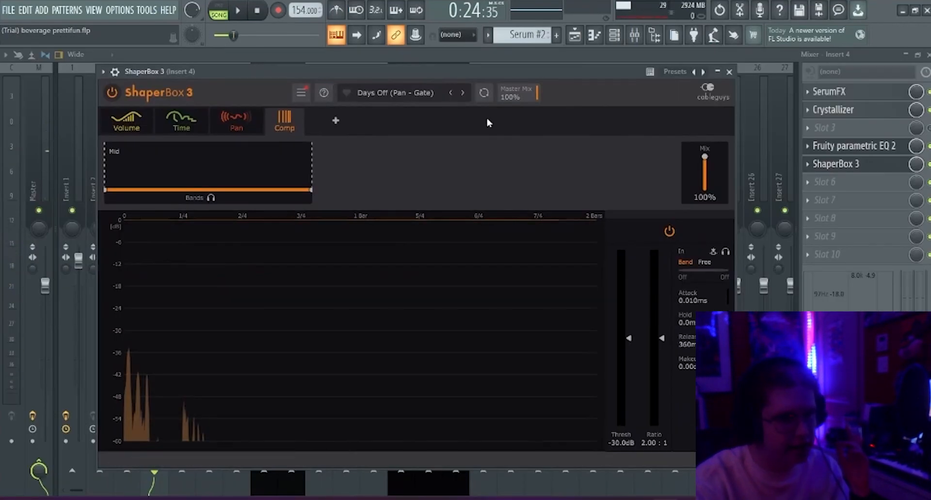
click(729, 72)
click(926, 54)
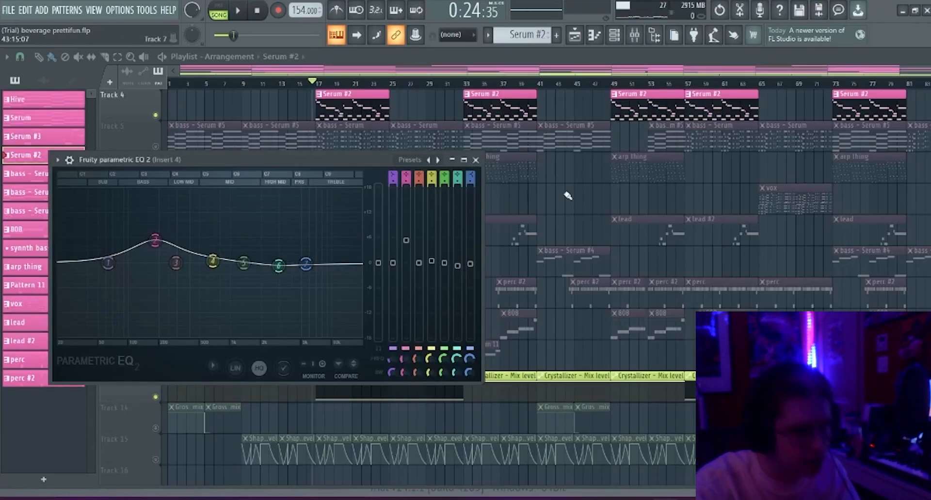
click(475, 160)
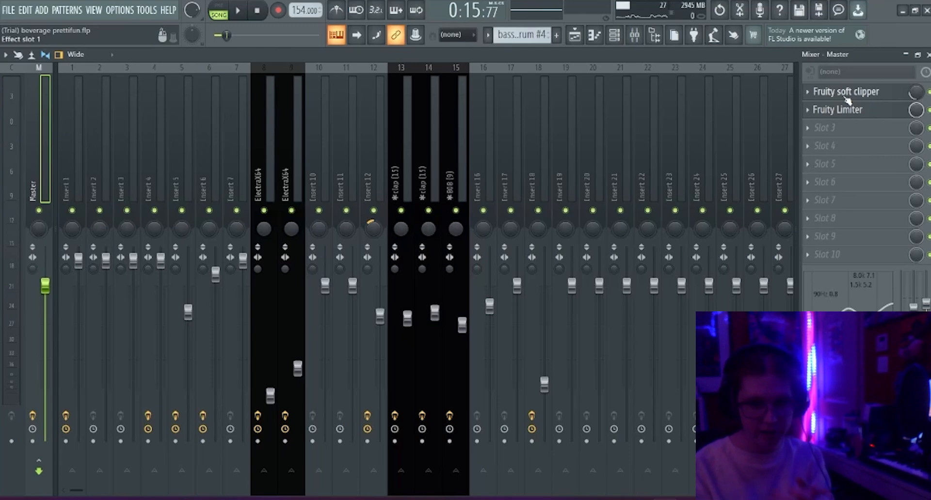
Step: Open the Fruity Limiter on the master channel and listen to the song through it
click(844, 108)
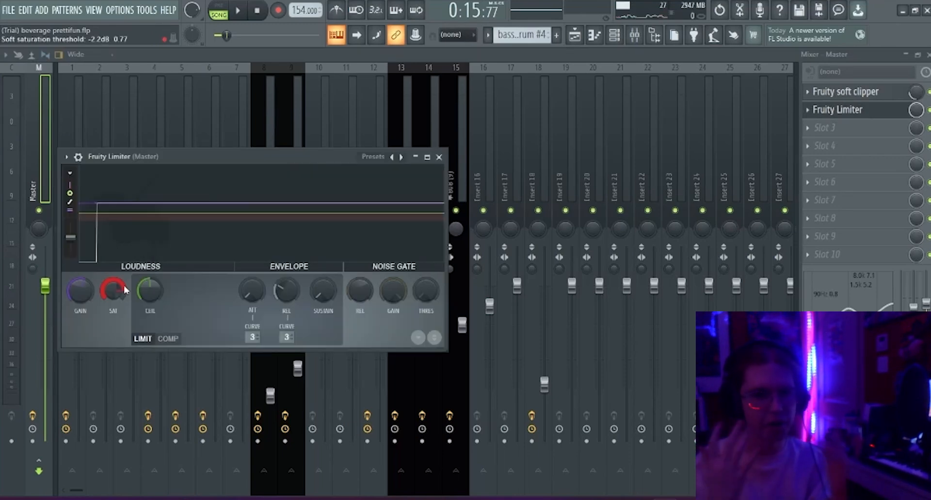
drag(175, 157, 394, 137)
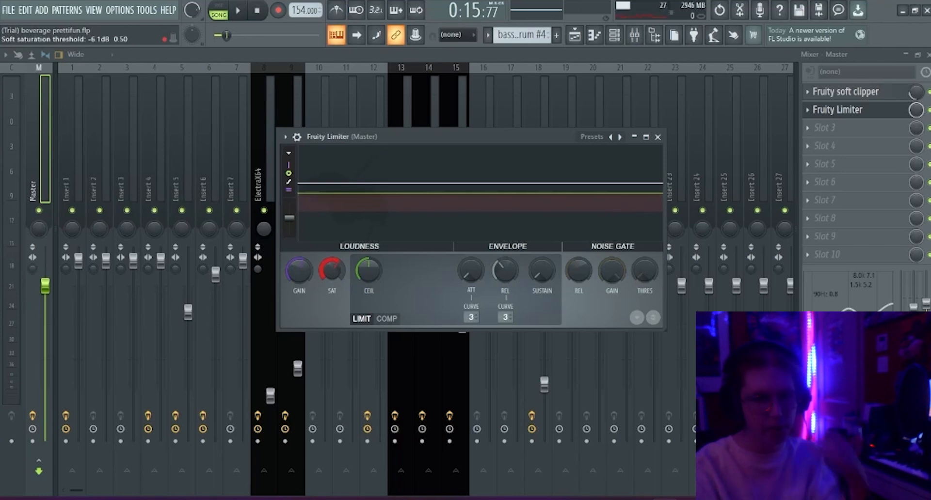
key(space)
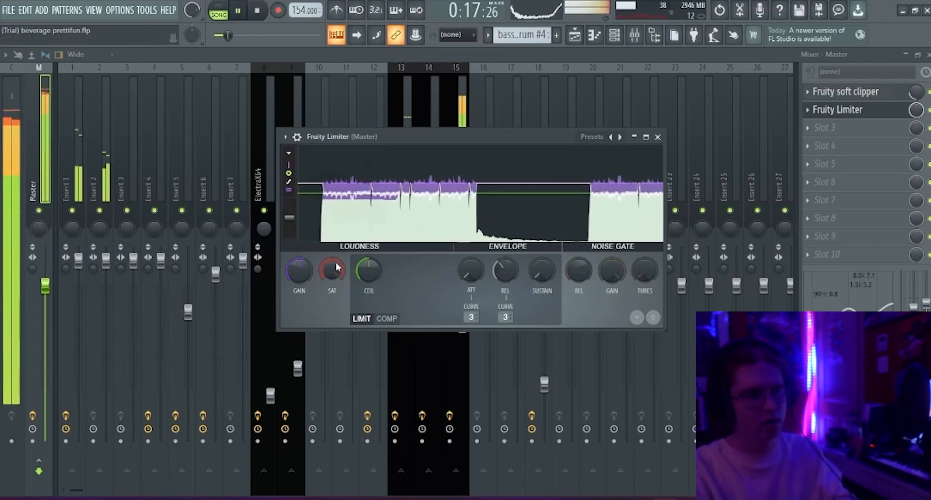
key(space)
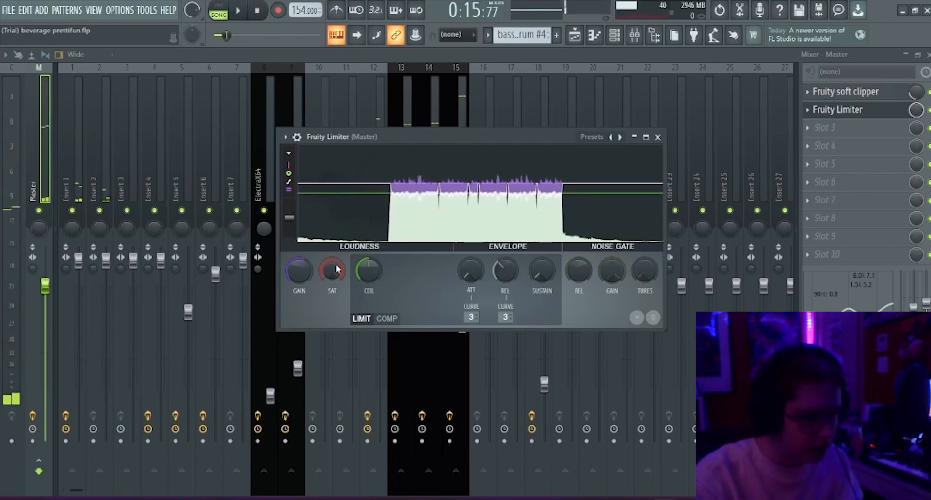
Step: Try a soft saturation threshold of -11.0 dB on the master's Fruity Limiter while the song plays
key(space)
drag(338, 270, 338, 260)
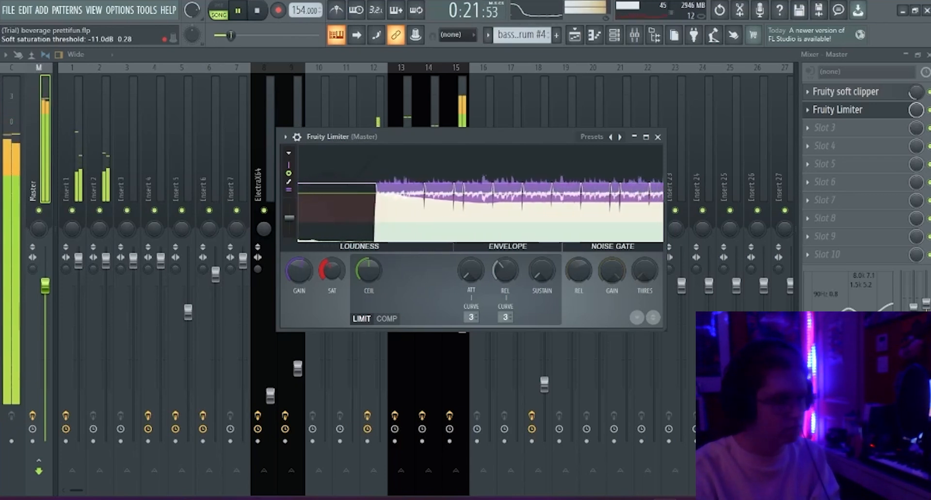
mouse_move(335, 269)
mouse_down()
mouse_move(334, 245)
mouse_move(334, 254)
mouse_up()
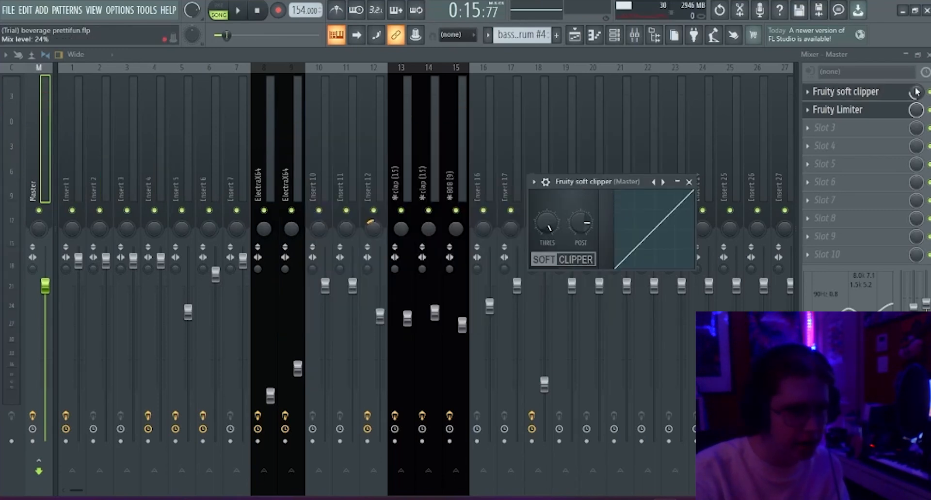
Step: Set the mix level of the master's Fruity soft clipper to 100%
drag(915, 90, 915, 51)
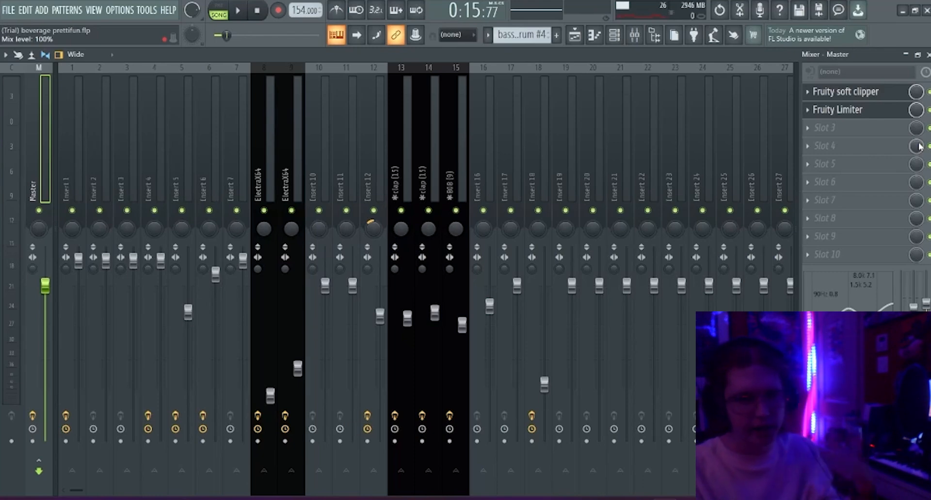
key(F9)
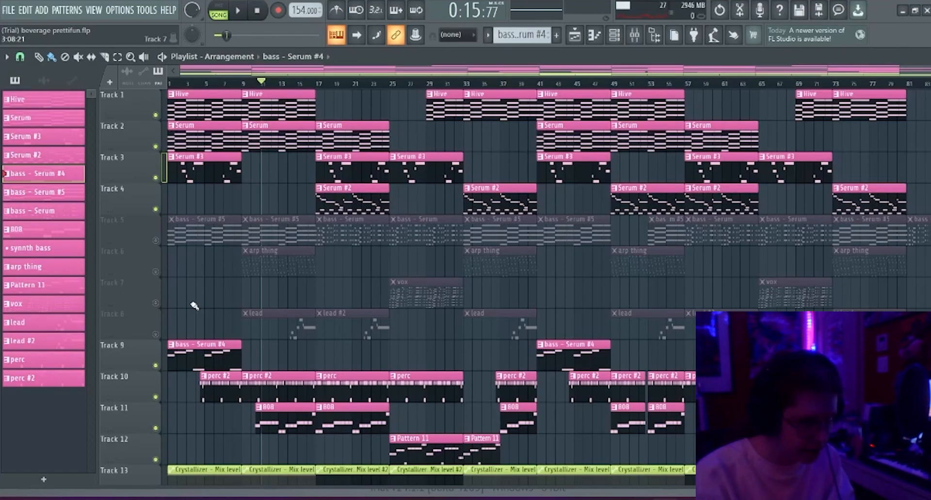
Step: Inspect the Serum #6 synth patch and play back the bass - Serum #4 pattern in the piano roll
click(619, 37)
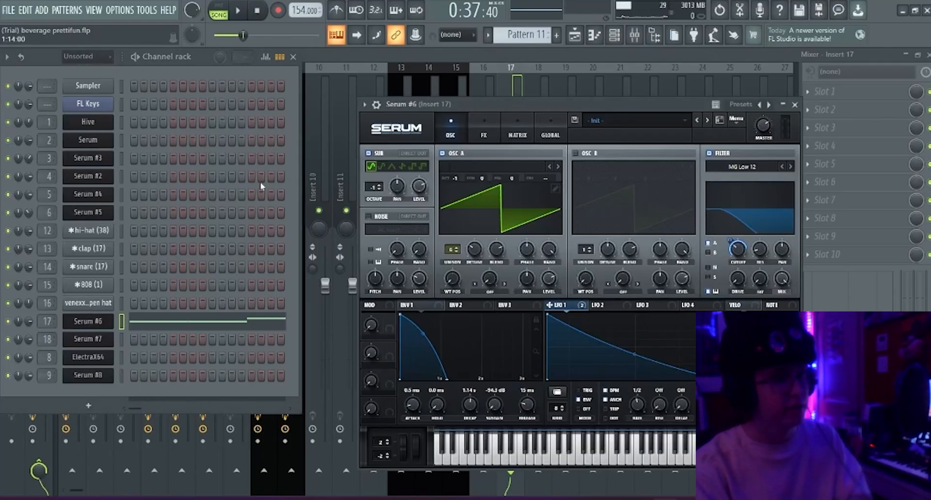
click(474, 136)
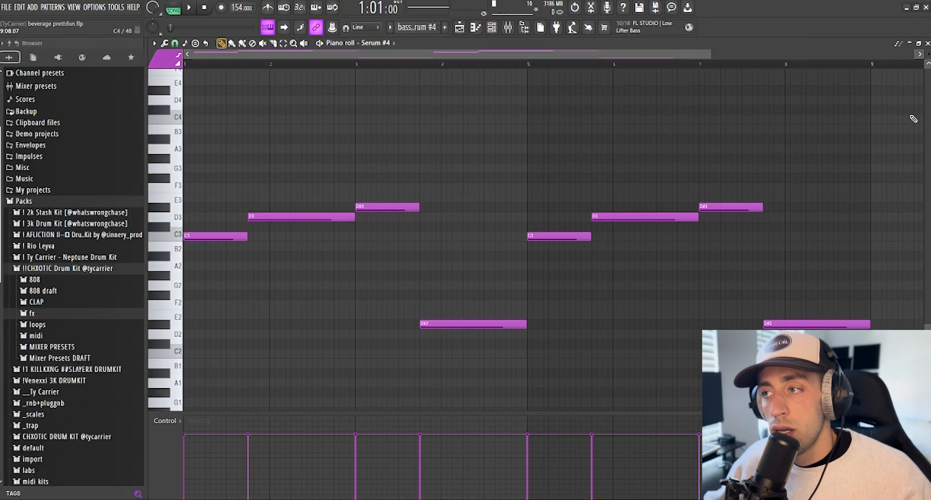
key(space)
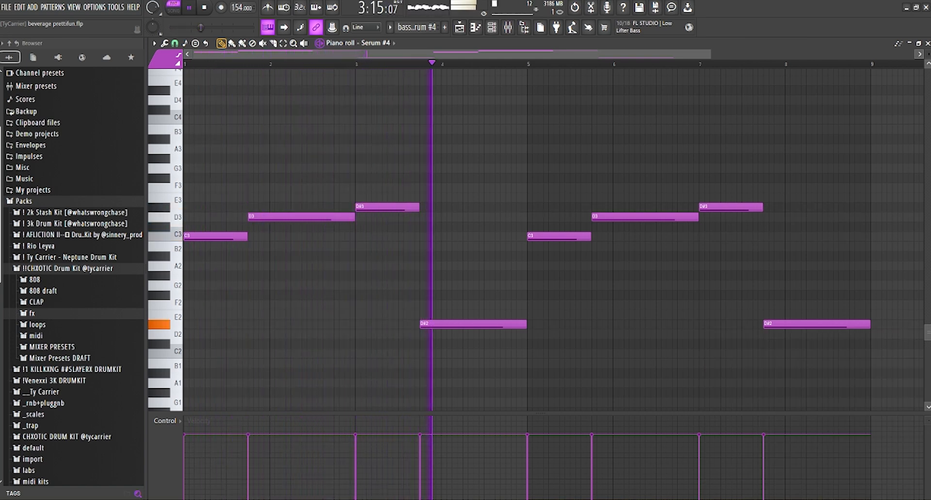
key(space)
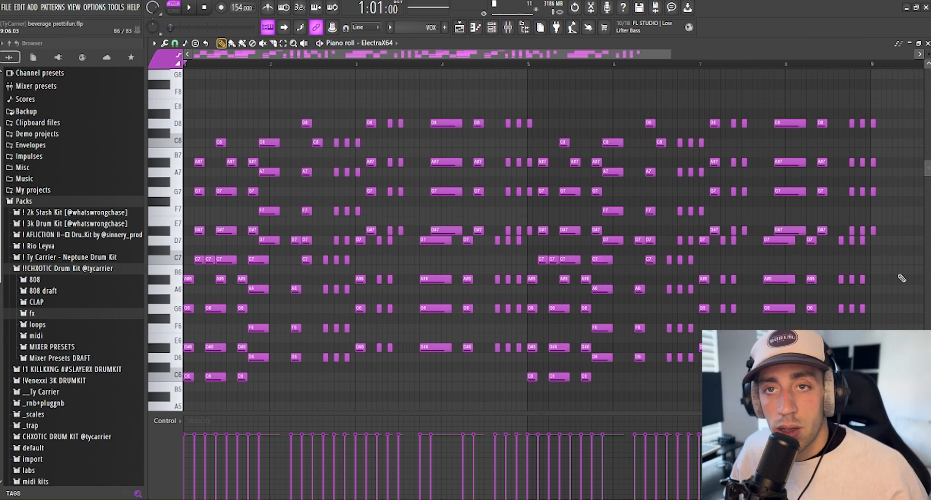
Step: Play back the vox, lead and 808 patterns, and open the Fruity soft clipper on the 808 insert
key(space)
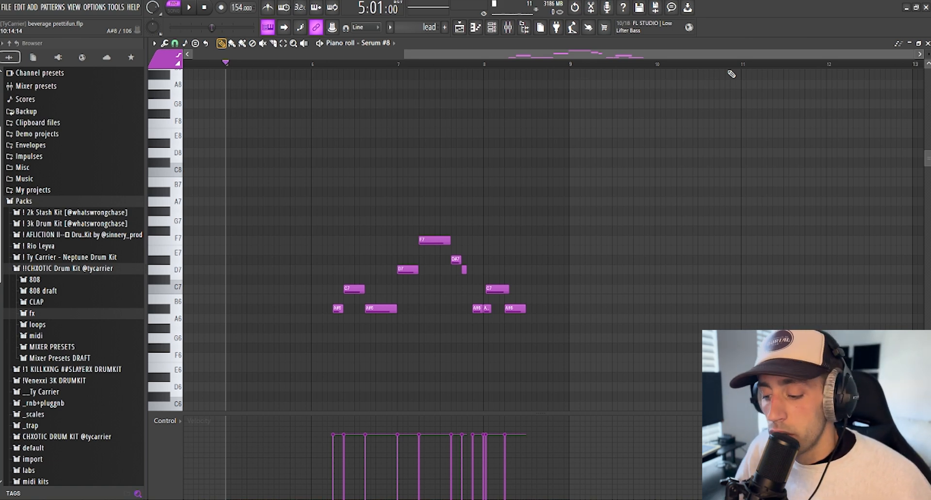
key(space)
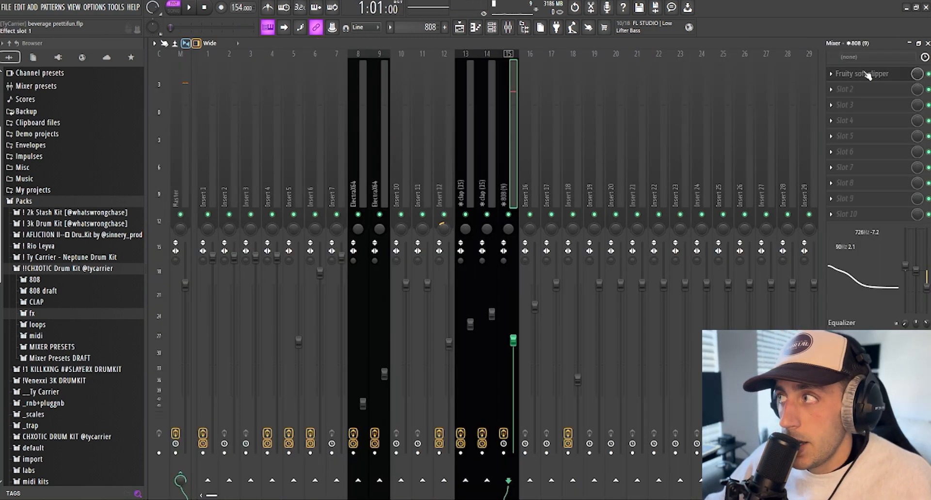
click(868, 74)
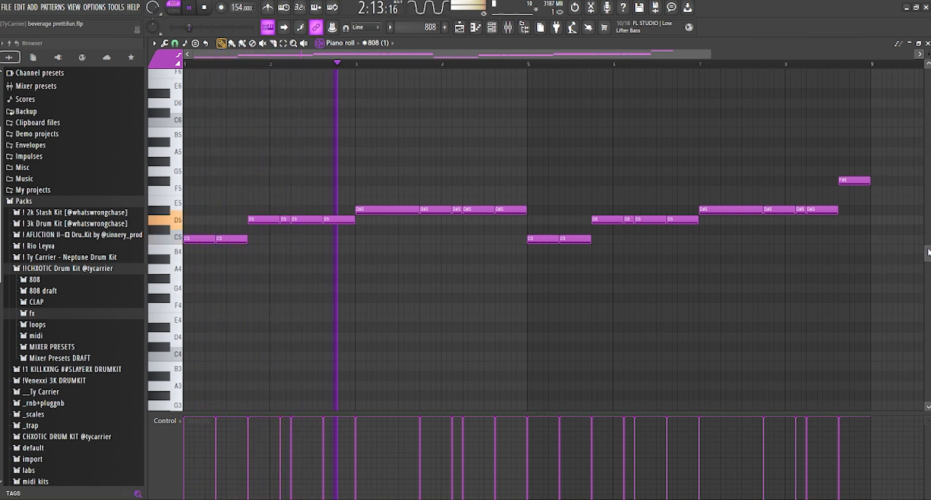
key(space)
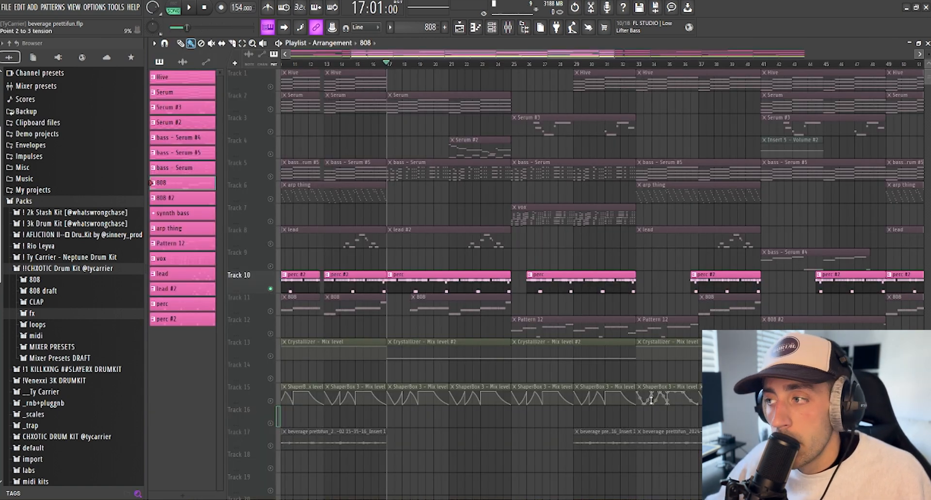
Step: Play the soloed perc track and inspect the Decimort 2 and Fruity parametric EQ 2 effects on Insert 12
key(space)
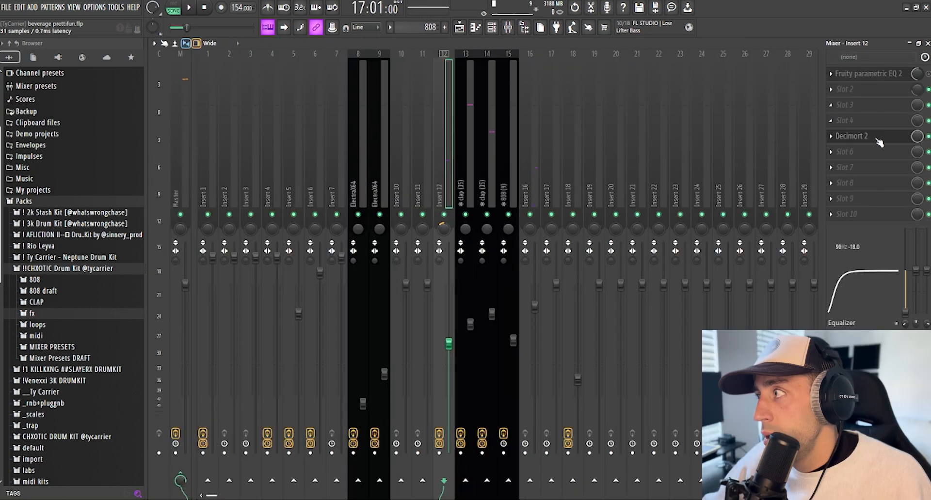
click(867, 139)
click(448, 78)
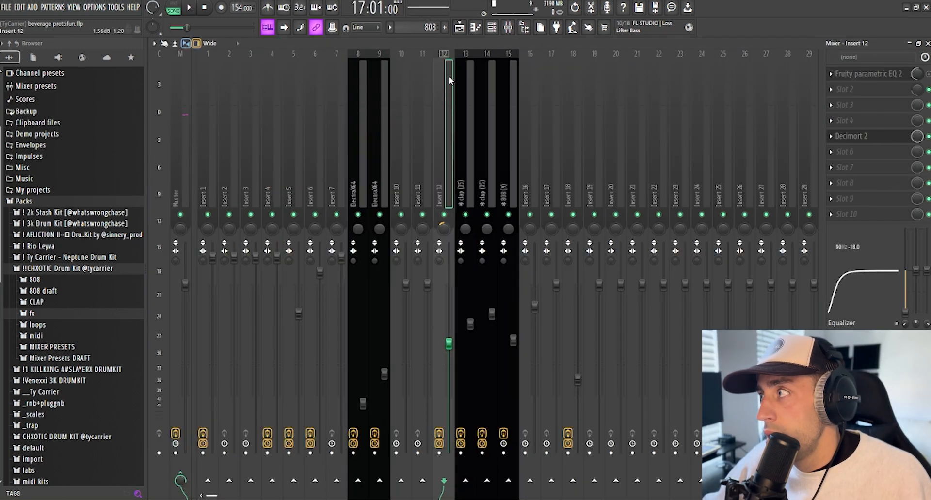
click(868, 74)
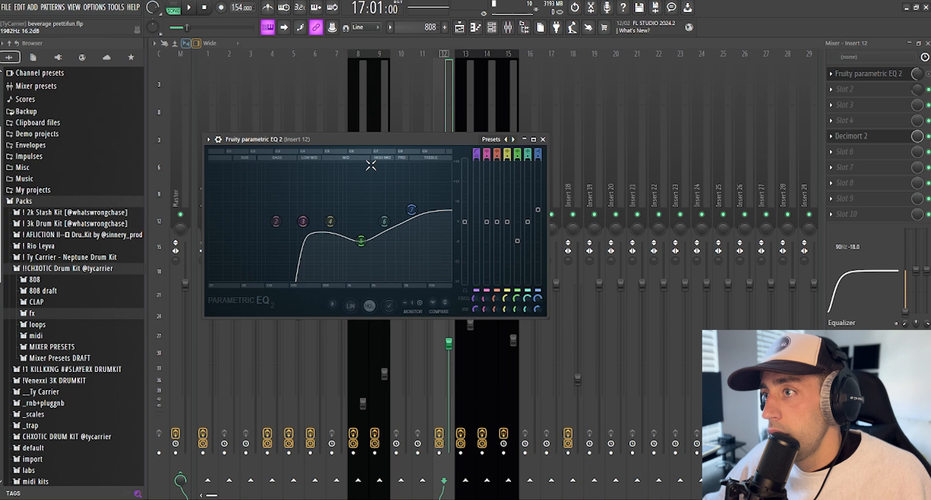
click(436, 99)
click(474, 167)
click(858, 75)
Step: Play the full song arrangement from the beginning of the playlist
key(space)
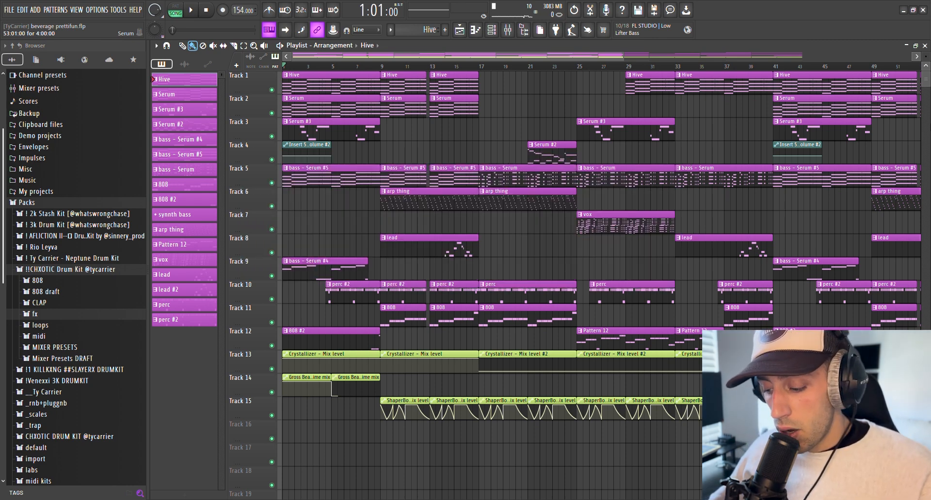
key(space)
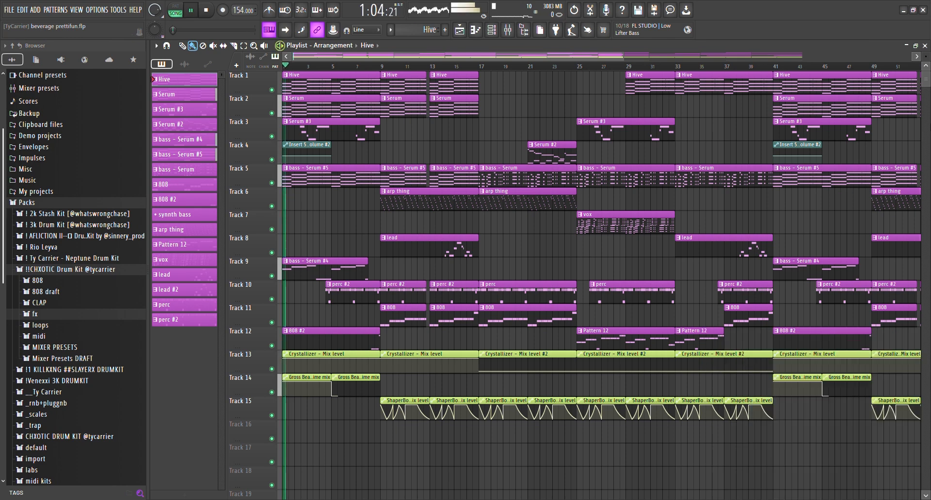